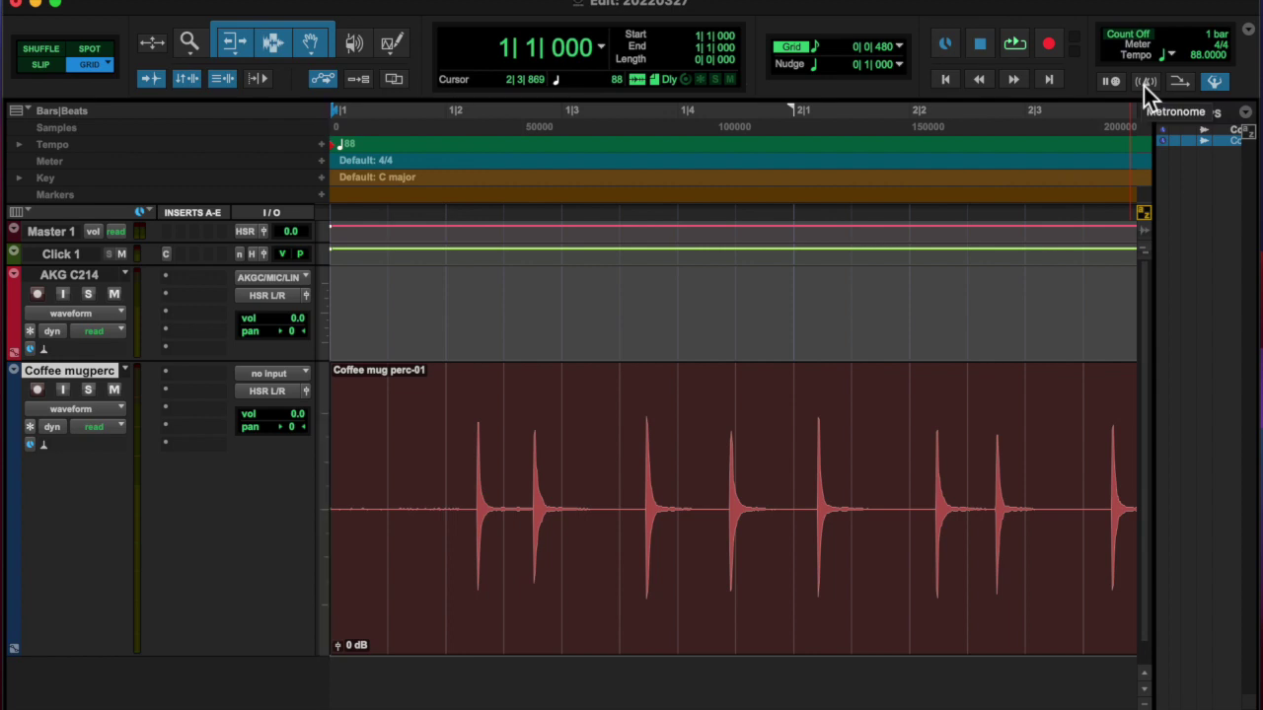
Enable the metronome click in the transport
{"action": "left_click", "coordinate": [1143, 82]}
Shift the recording about a beat later and set the grid to 1/8-note triplets
{"action": "left_click_drag", "start_coordinate": [430, 595], "coordinate": [488, 595]}
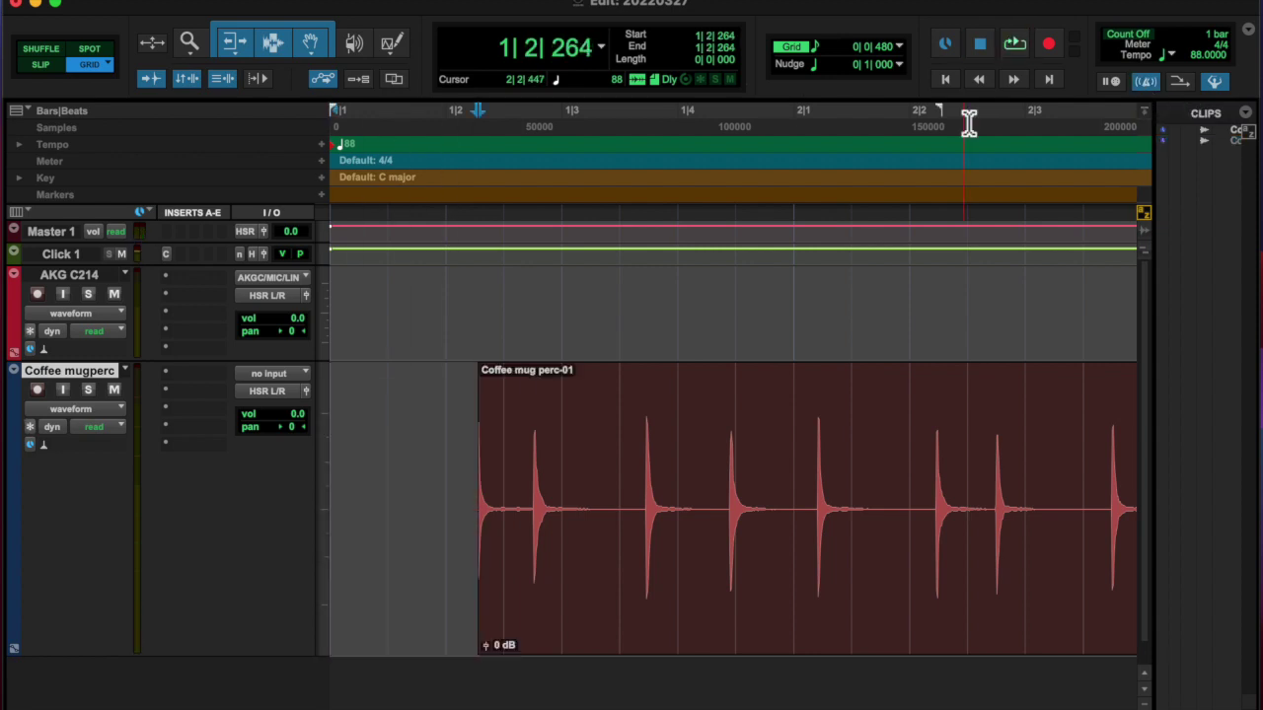
{"action": "key", "text": "space"}
{"action": "left_click", "coordinate": [883, 46]}
{"action": "left_click", "coordinate": [969, 148]}
{"action": "left_click", "coordinate": [930, 56]}
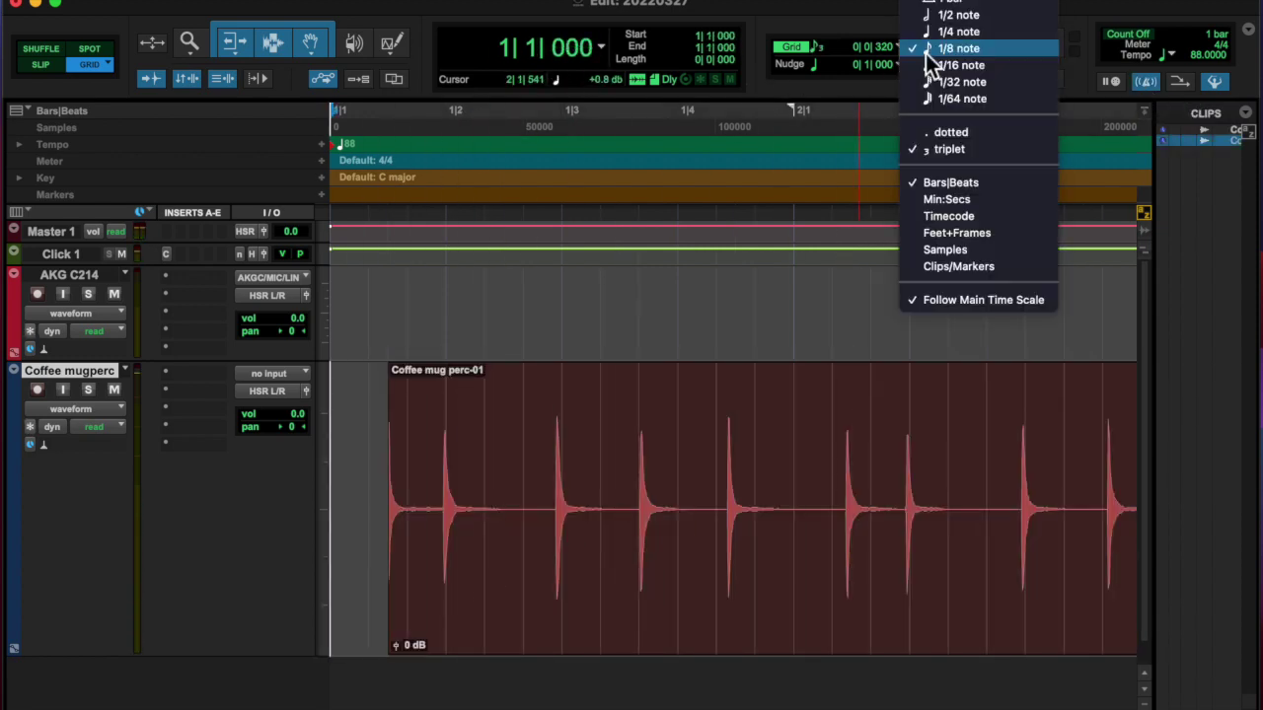
{"action": "key", "text": "space"}
Split the first hits into separate clips and snap them onto the triplet grid
{"action": "key", "text": "super+bracketright"}
{"action": "key", "text": "super+e"}
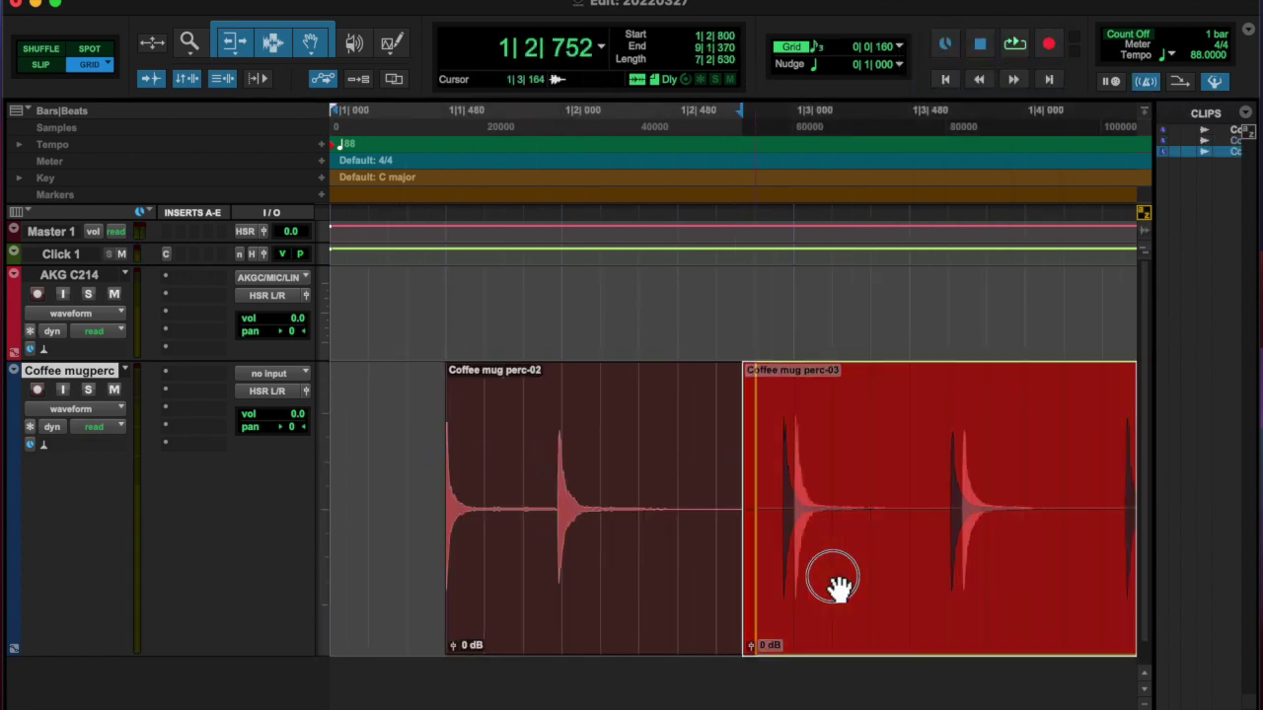
{"action": "left_click_drag", "start_coordinate": [835, 583], "coordinate": [826, 600]}
{"action": "scroll", "coordinate": [760, 562], "scroll_direction": "right", "scroll_amount": 3}
{"action": "key", "text": "super+e"}
{"action": "key", "text": "space"}
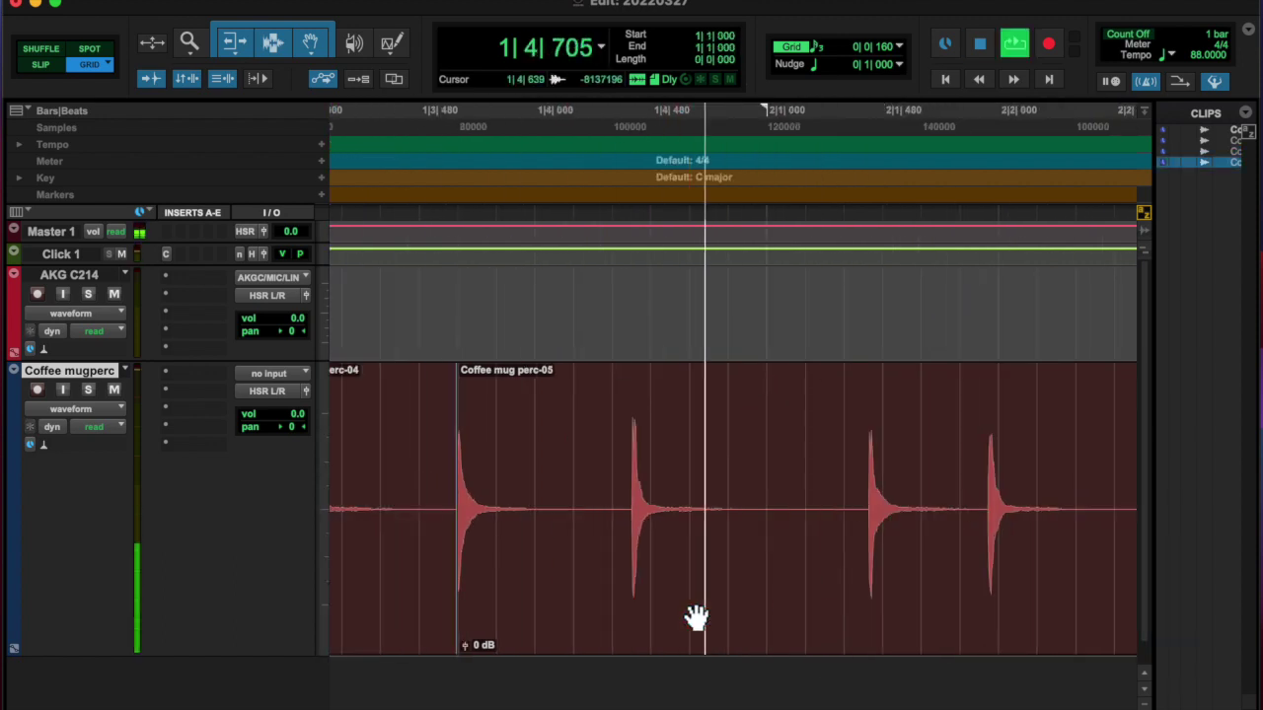
{"action": "key", "text": "space"}
Switch the grid to quarter-note triplets and audition from the session start
{"action": "left_click", "coordinate": [899, 47]}
{"action": "left_click", "coordinate": [933, 33]}
{"action": "key", "text": "Return"}
{"action": "key", "text": "space"}
{"action": "key", "text": "super+bracketleft"}
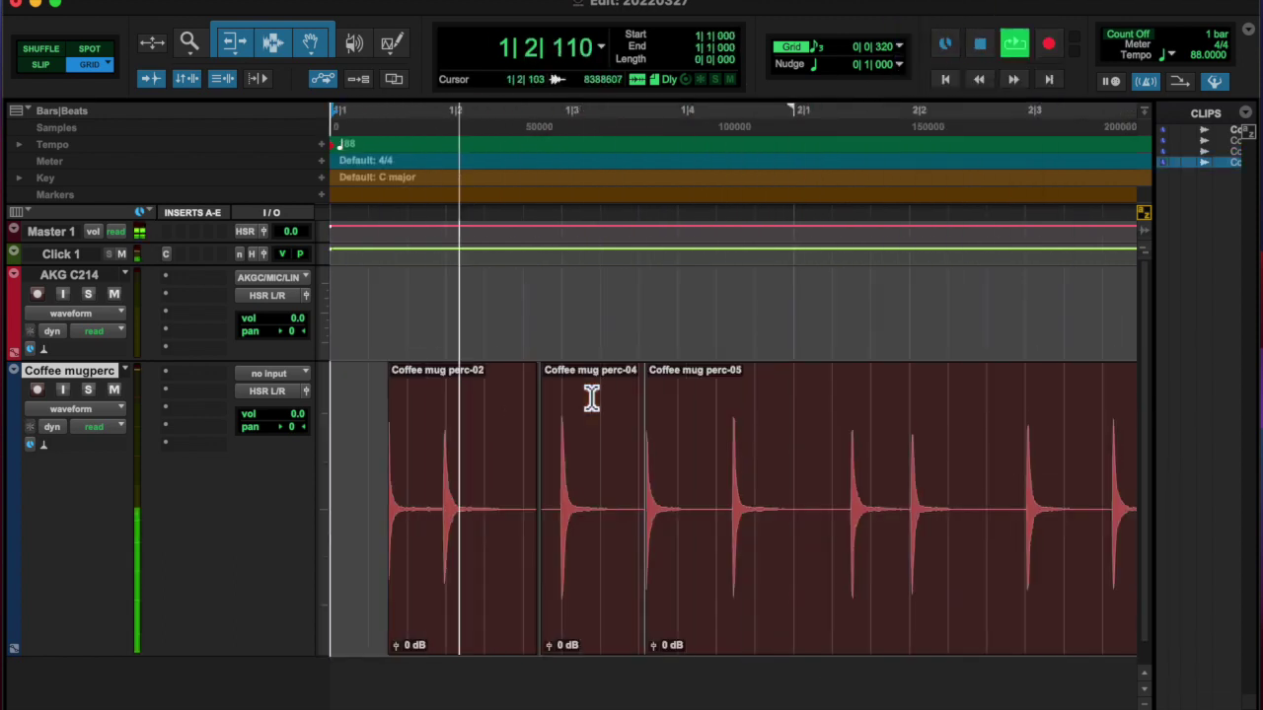
{"action": "key", "text": "space"}
{"action": "key", "text": "space"}
Slide clip perc-05 slightly left onto the grid and check its timing
{"action": "left_click", "coordinate": [680, 612]}
{"action": "left_click_drag", "start_coordinate": [681, 612], "coordinate": [674, 614]}
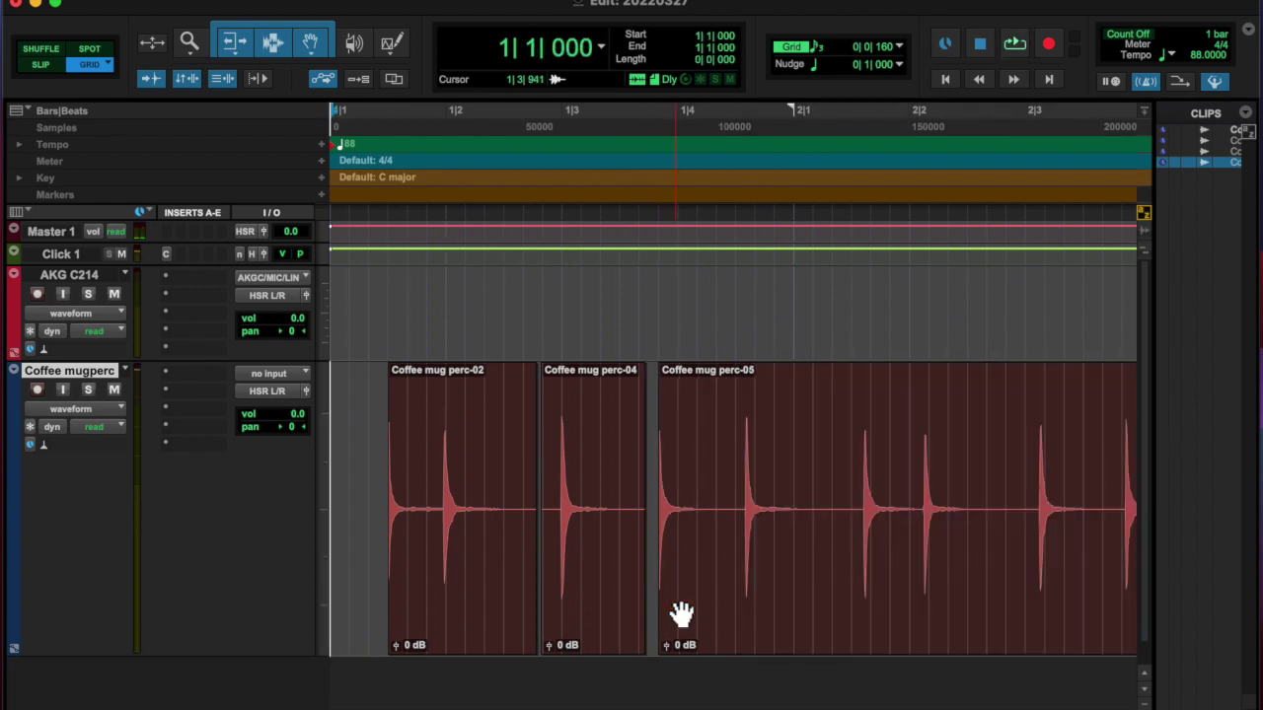
{"action": "key", "text": "space"}
Set the grid to sixteenth-note triplets and audition the transient up close
{"action": "left_click", "coordinate": [667, 643]}
{"action": "left_click", "coordinate": [898, 48]}
{"action": "left_click", "coordinate": [957, 62]}
{"action": "key", "text": "e"}
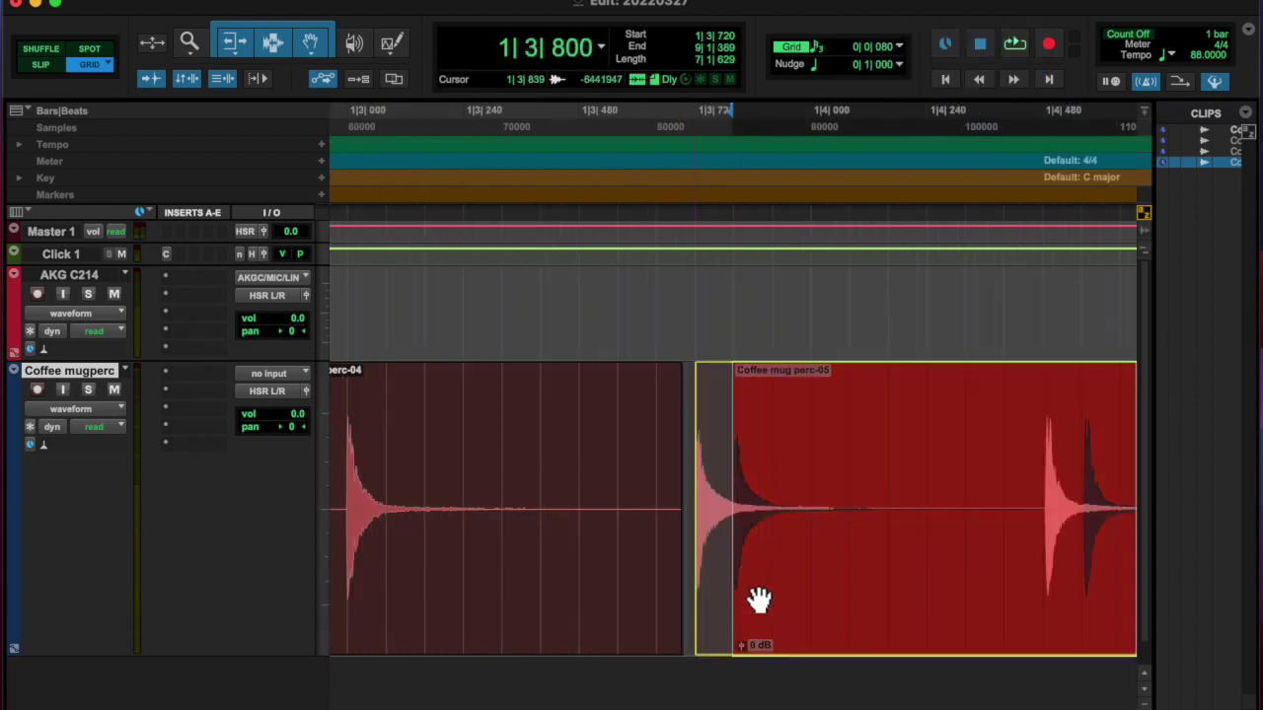
{"action": "key", "text": "space"}
{"action": "key", "text": "space"}
{"action": "key", "text": "e"}
{"action": "key", "text": "space"}
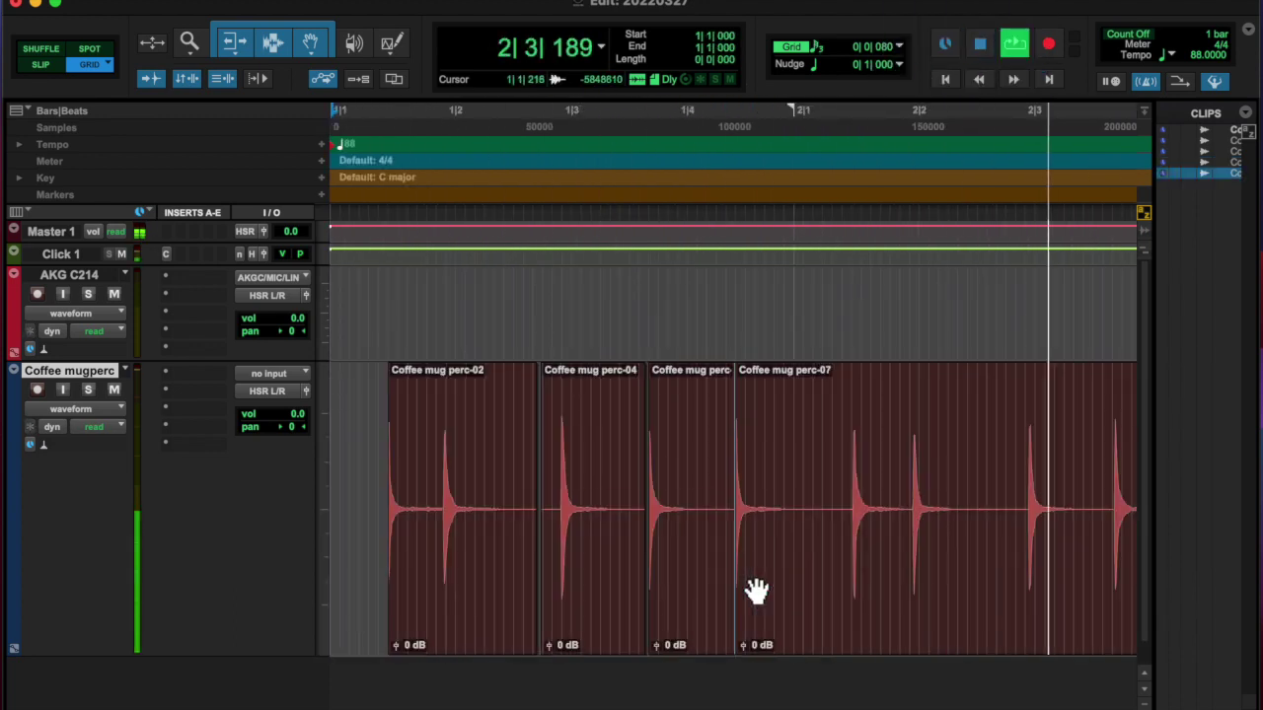
{"action": "key", "text": "space"}
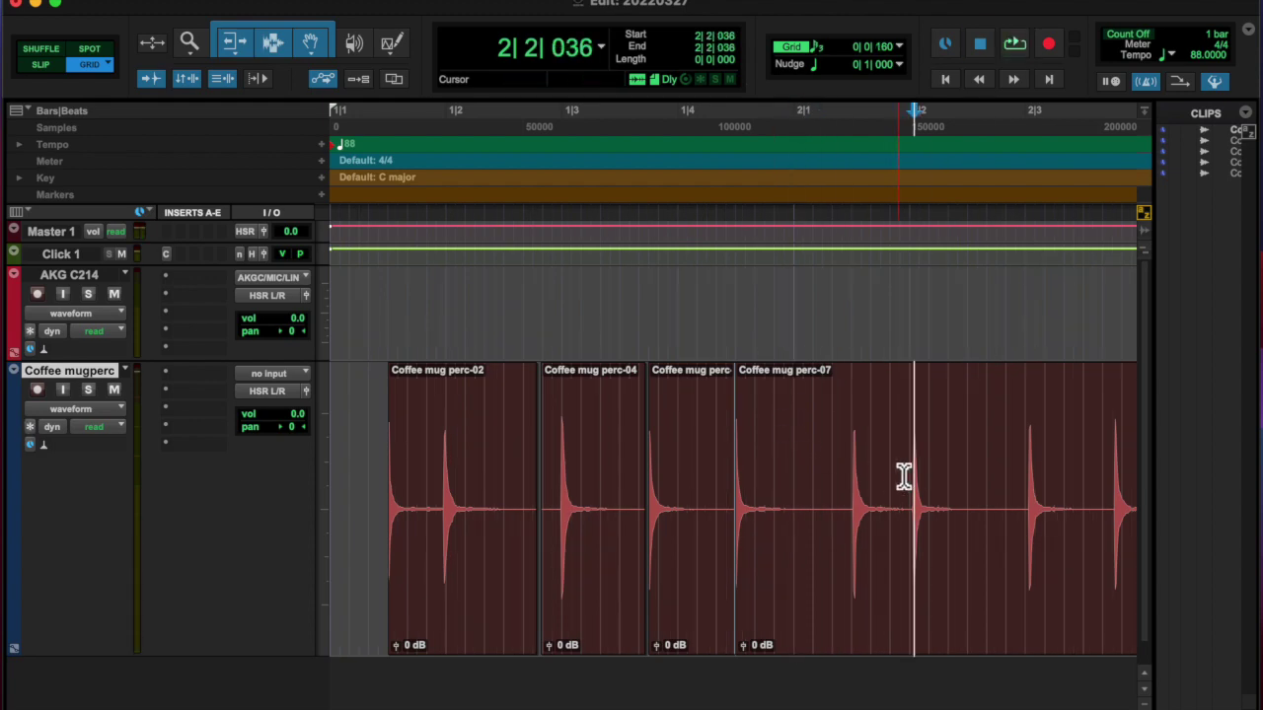
Split the clips around bar 2 at the next two hits
{"action": "key", "text": "e"}
{"action": "left_click", "coordinate": [519, 625]}
{"action": "key", "text": "e"}
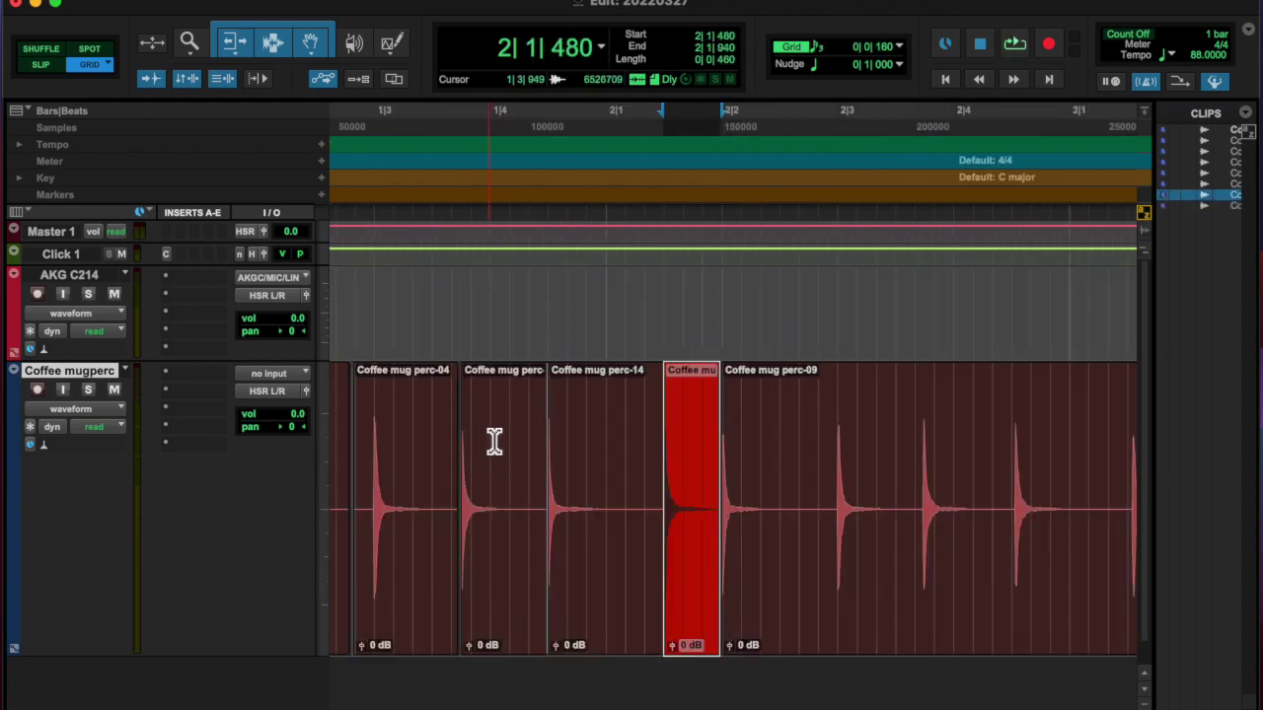
{"action": "left_click", "coordinate": [494, 441]}
{"action": "key", "text": "space"}
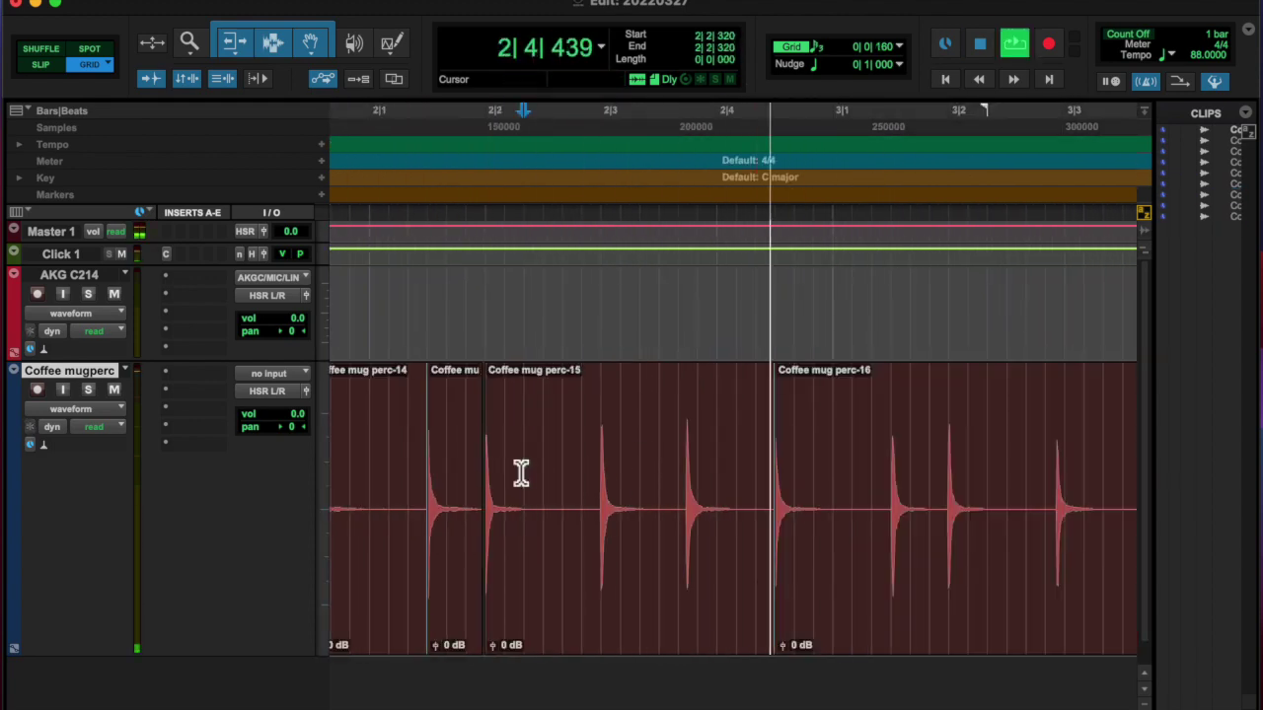
{"action": "key", "text": "b"}
{"action": "left_click", "coordinate": [656, 473]}
{"action": "key", "text": "b"}
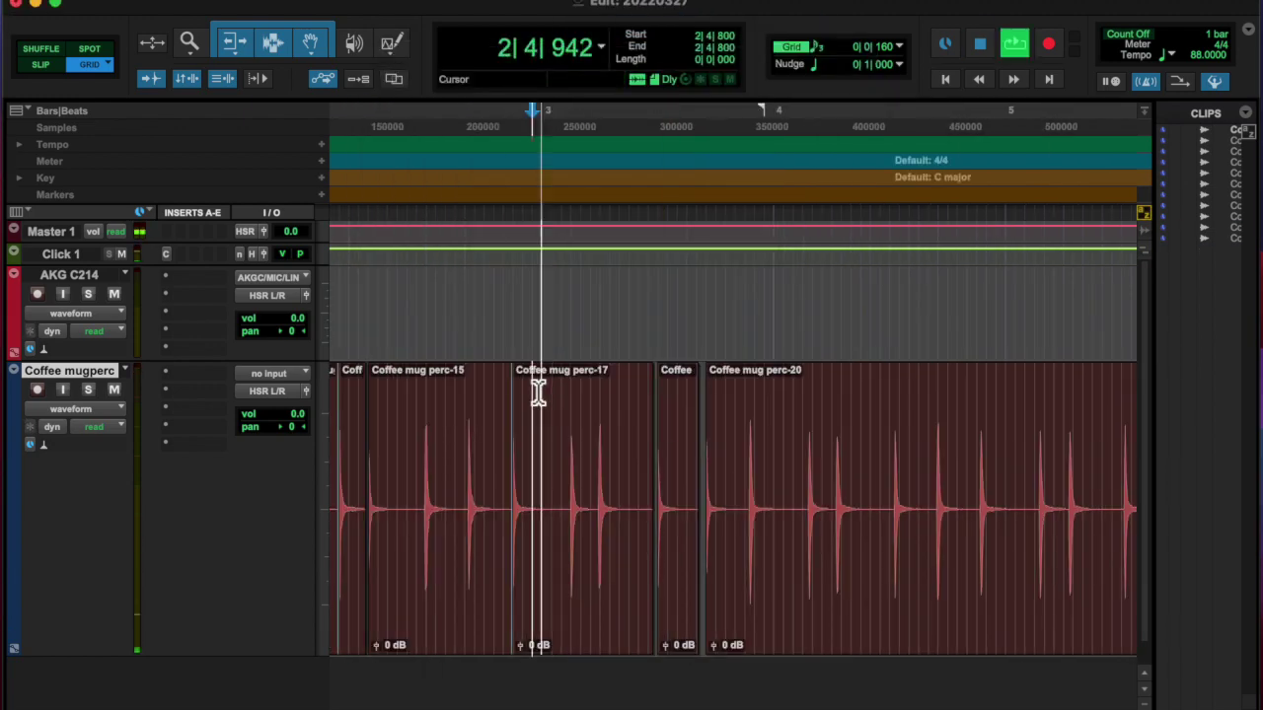
Audition the slices from bar 3 through bar 6
{"action": "left_click", "coordinate": [727, 625]}
{"action": "left_click", "coordinate": [542, 406]}
{"action": "key", "text": "ctrl+bracketright"}
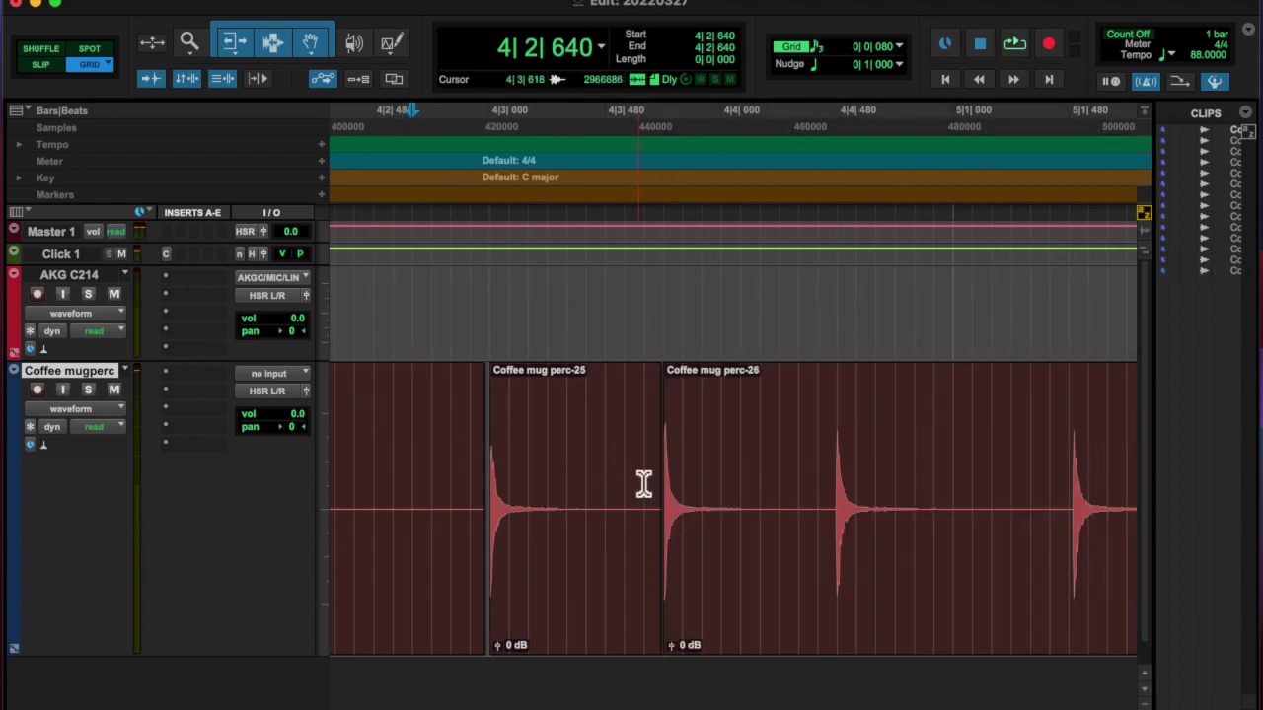
{"action": "key", "text": "space"}
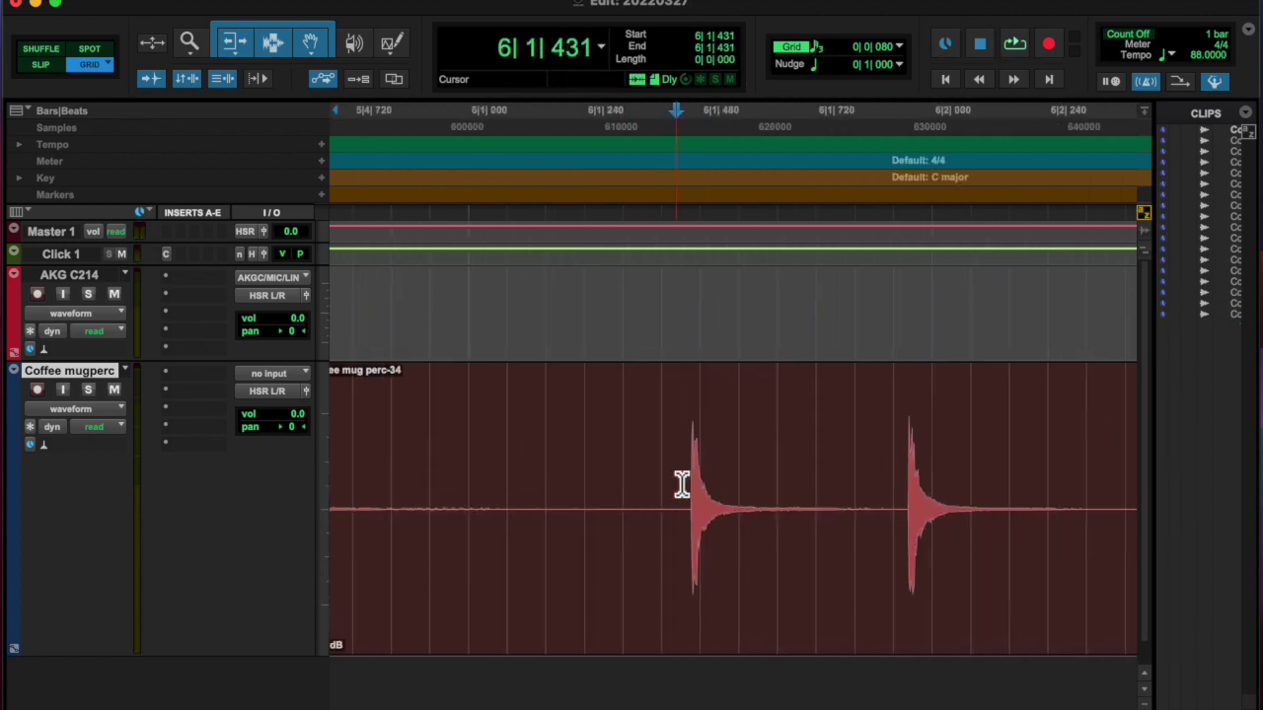
{"action": "left_click", "coordinate": [727, 606]}
{"action": "key", "text": "space"}
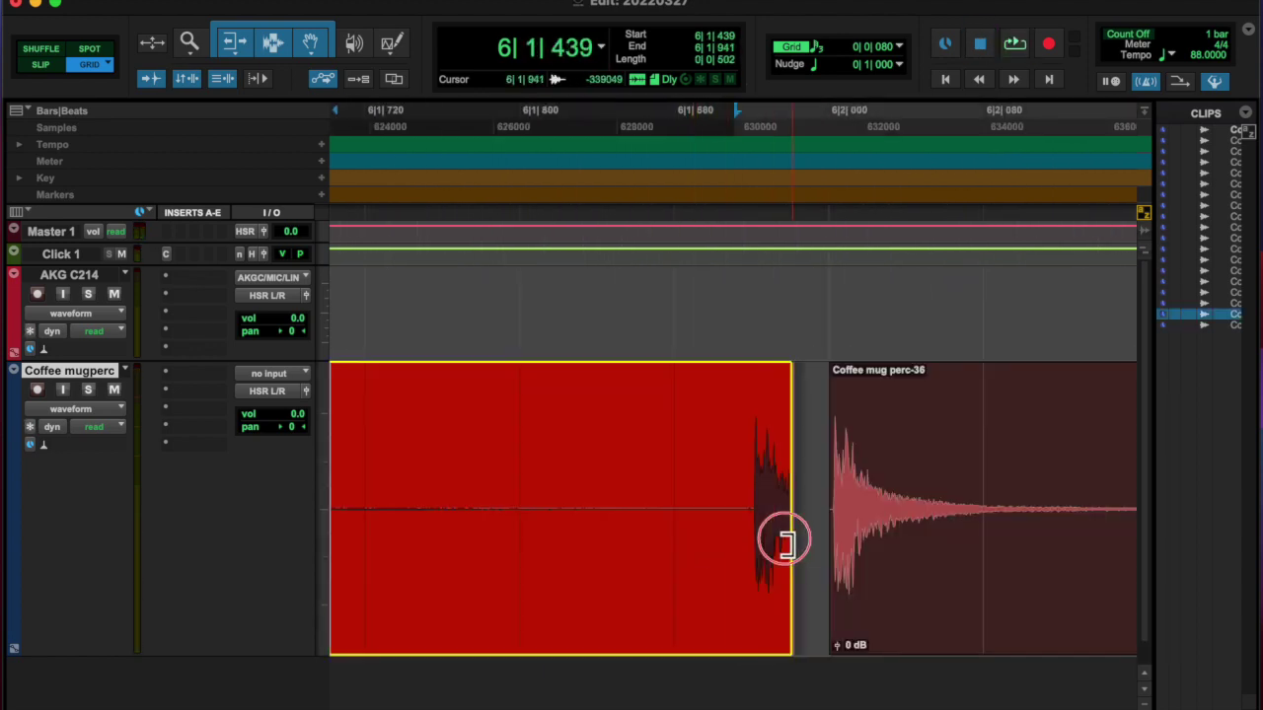
{"action": "key", "text": "space"}
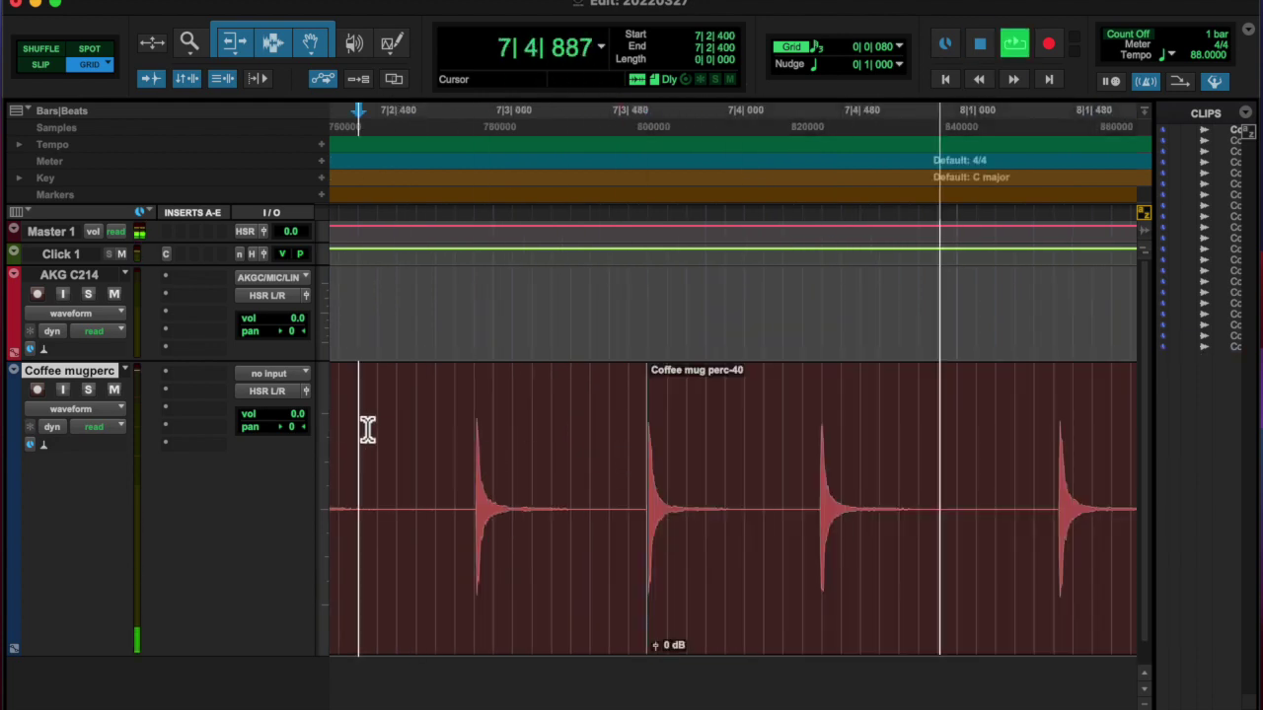
Check clip perc-42, then select every clip and play the whole sliced recording
{"action": "left_click", "coordinate": [737, 622]}
{"action": "key", "text": "space"}
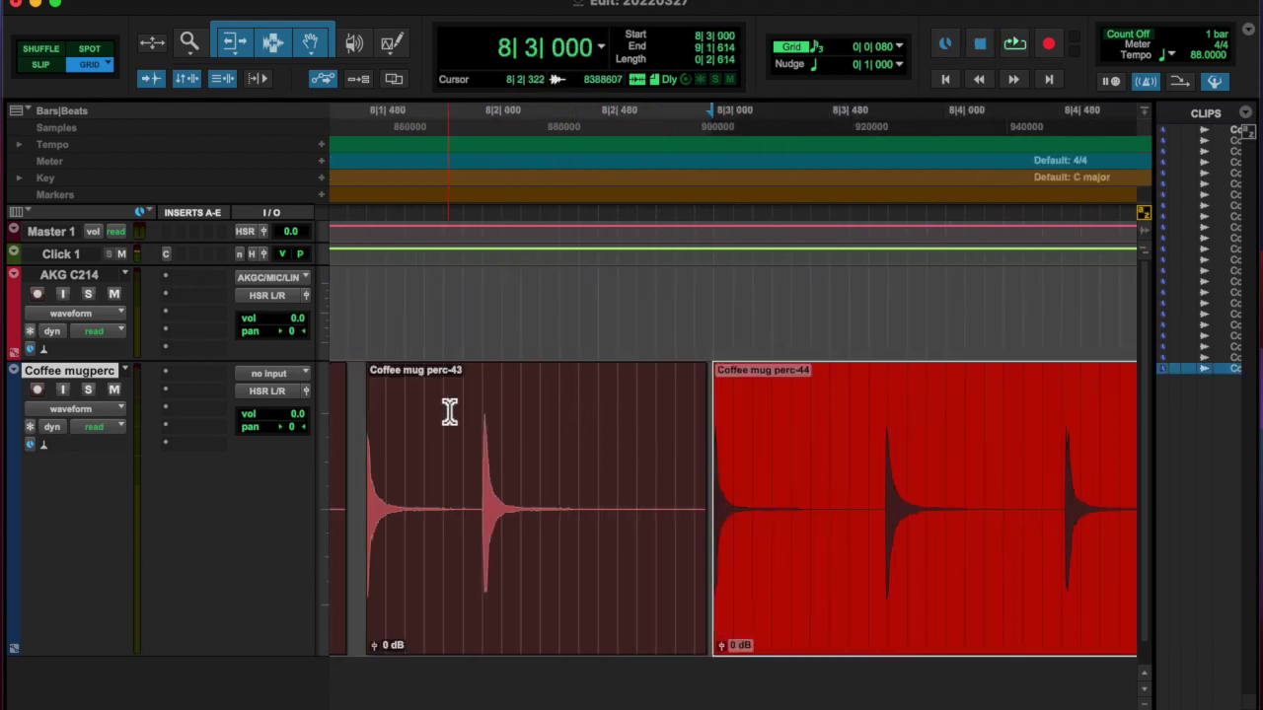
{"action": "key", "text": "space"}
{"action": "left_click", "coordinate": [423, 404]}
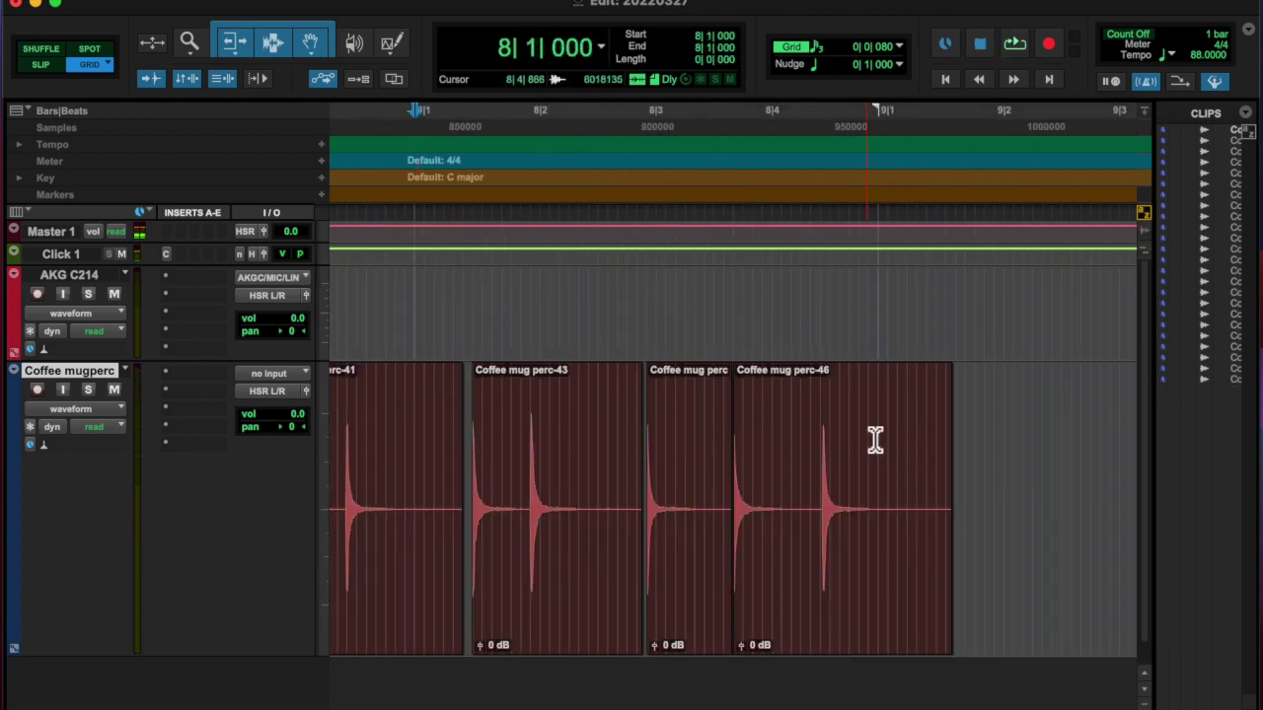
{"action": "key", "text": "r"}
{"action": "key", "text": "r"}
{"action": "key", "text": "r"}
{"action": "key", "text": "super+a"}
{"action": "key", "text": "space"}
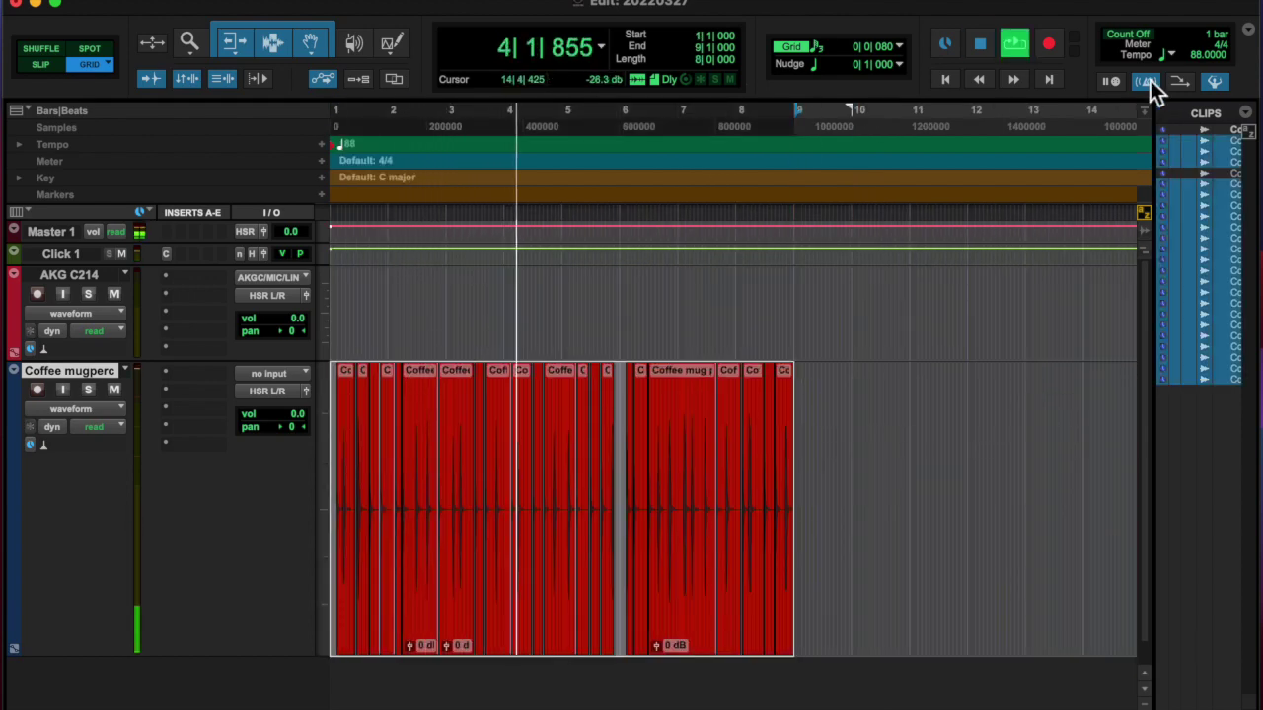
Move clip perc-48 to a new grid position around bar 6
{"action": "left_click", "coordinate": [701, 482]}
{"action": "key", "text": "t"}
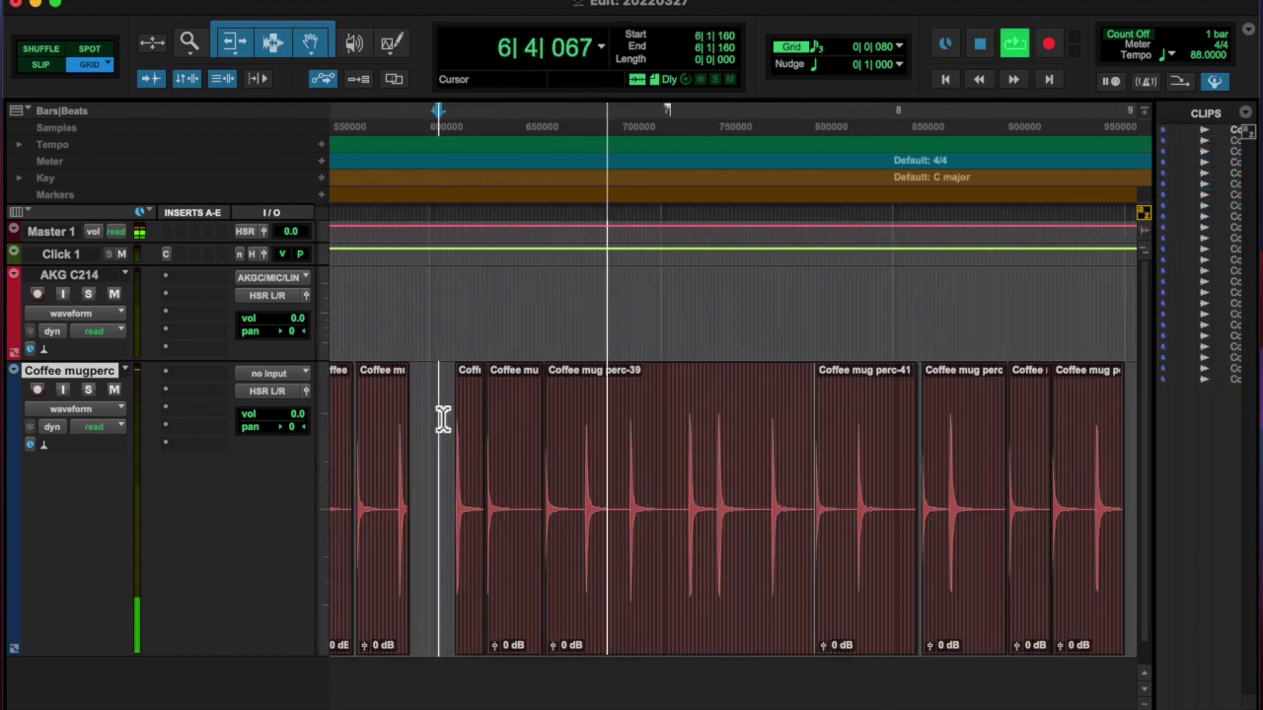
{"action": "key", "text": "Tab"}
{"action": "key", "text": "t"}
{"action": "key", "text": "t"}
{"action": "key", "text": "t"}
{"action": "left_click_drag", "start_coordinate": [635, 612], "coordinate": [648, 598]}
{"action": "key", "text": "r"}
{"action": "left_click", "coordinate": [405, 414]}
{"action": "key", "text": "space"}
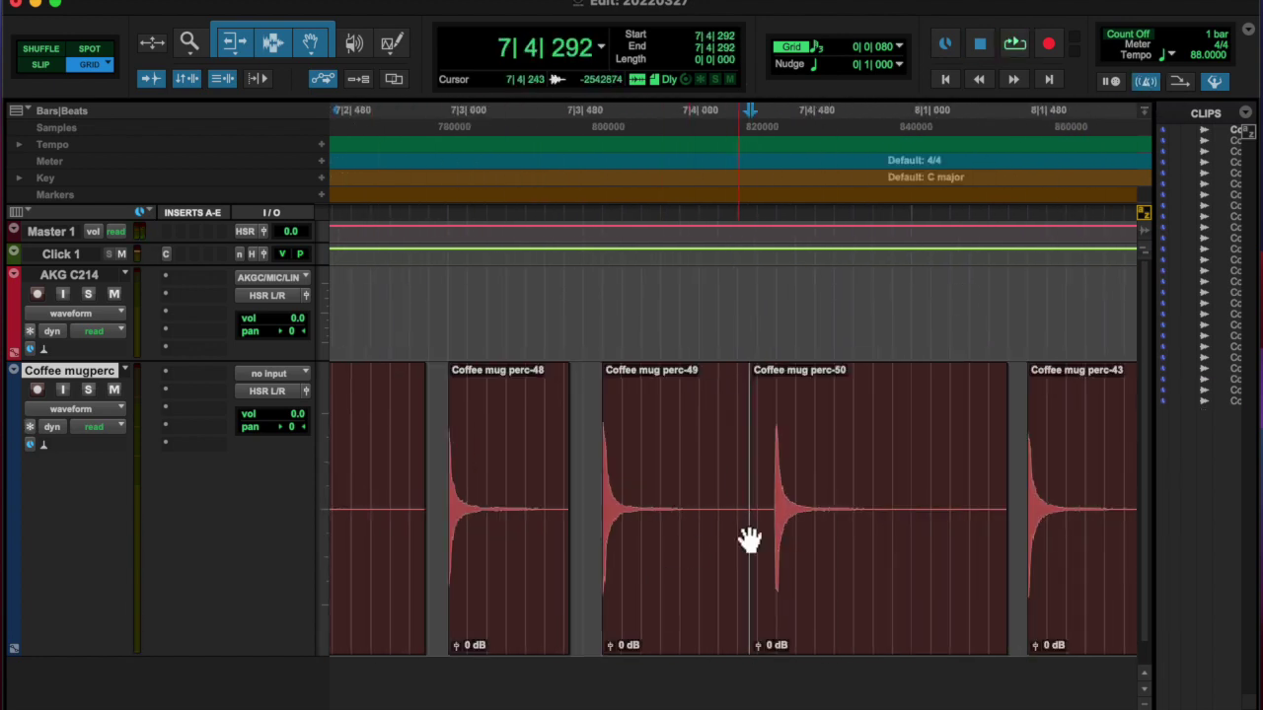
Audition clip perc-50 and bar 7, then select all Coffee mug clips
{"action": "key", "text": "space"}
{"action": "left_click", "coordinate": [927, 508]}
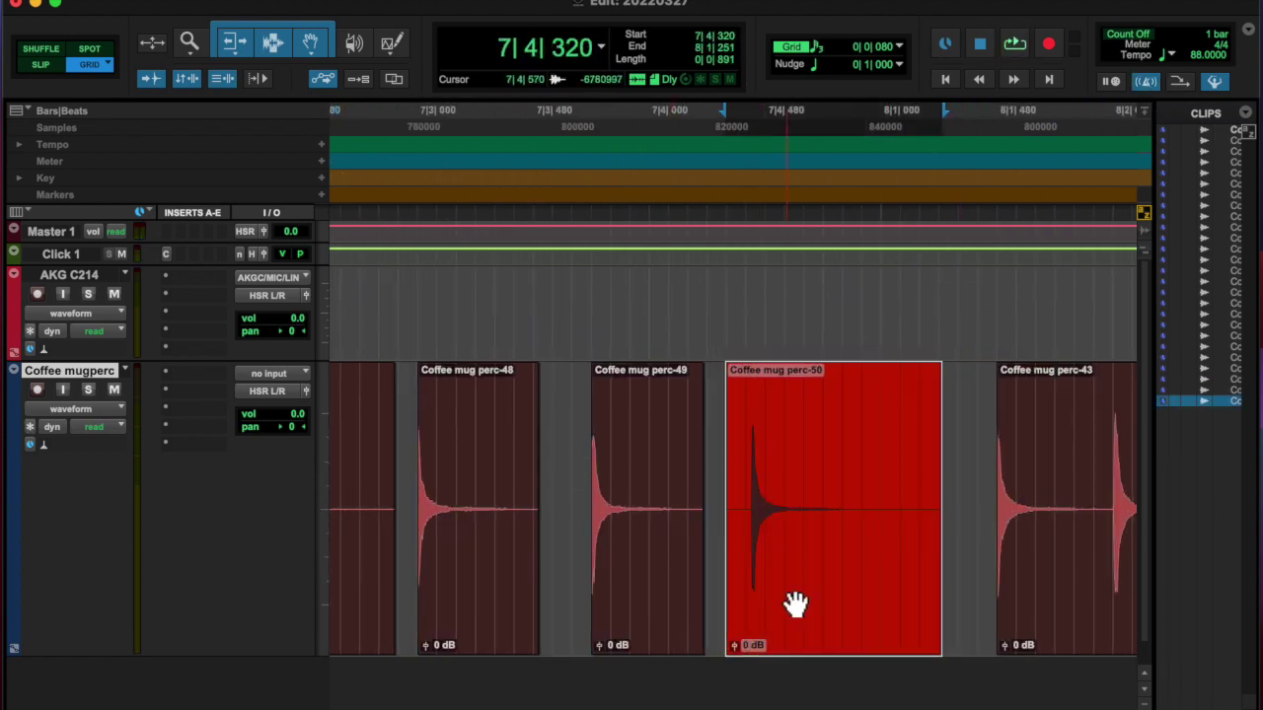
{"action": "left_click", "coordinate": [614, 488]}
{"action": "key", "text": "space"}
{"action": "key", "text": "space"}
{"action": "key", "text": "r"}
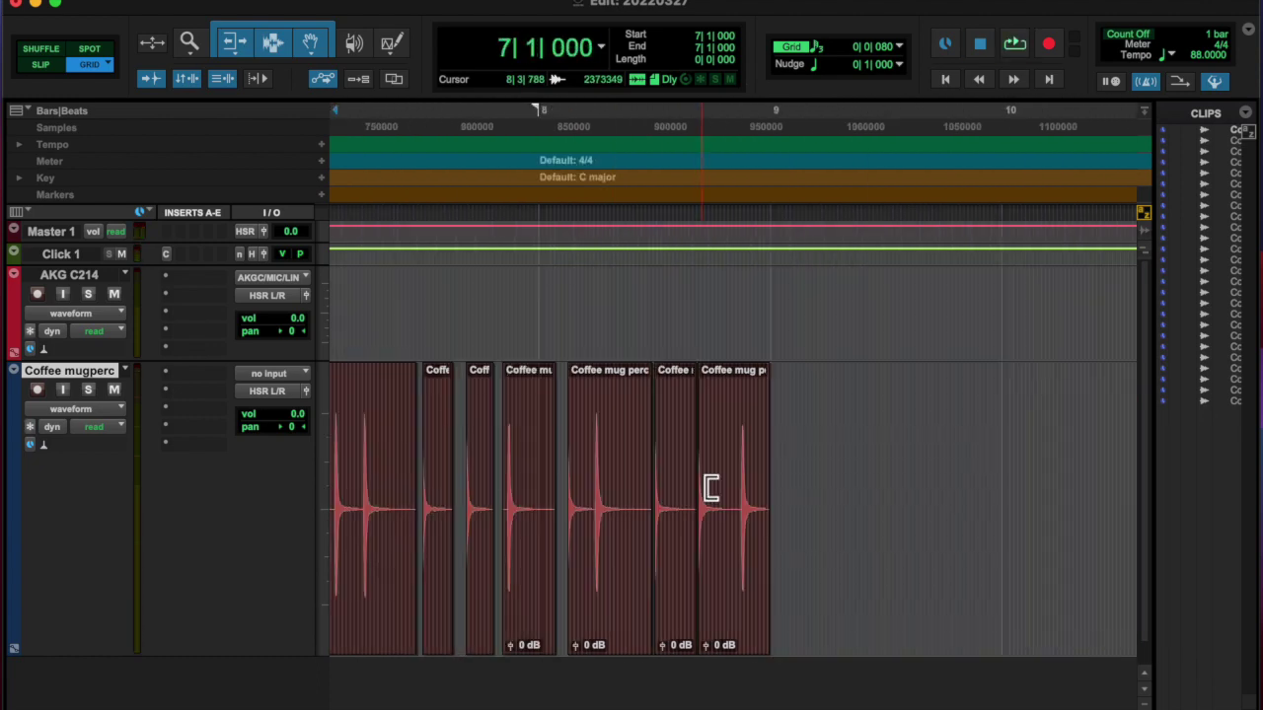
{"action": "key", "text": "ctrl+a"}
{"action": "key", "text": "r"}
{"action": "key", "text": "space"}
Insert the NS1 noise suppressor and Transient Master plugins on the Coffee mug track
{"action": "left_click", "coordinate": [173, 350]}
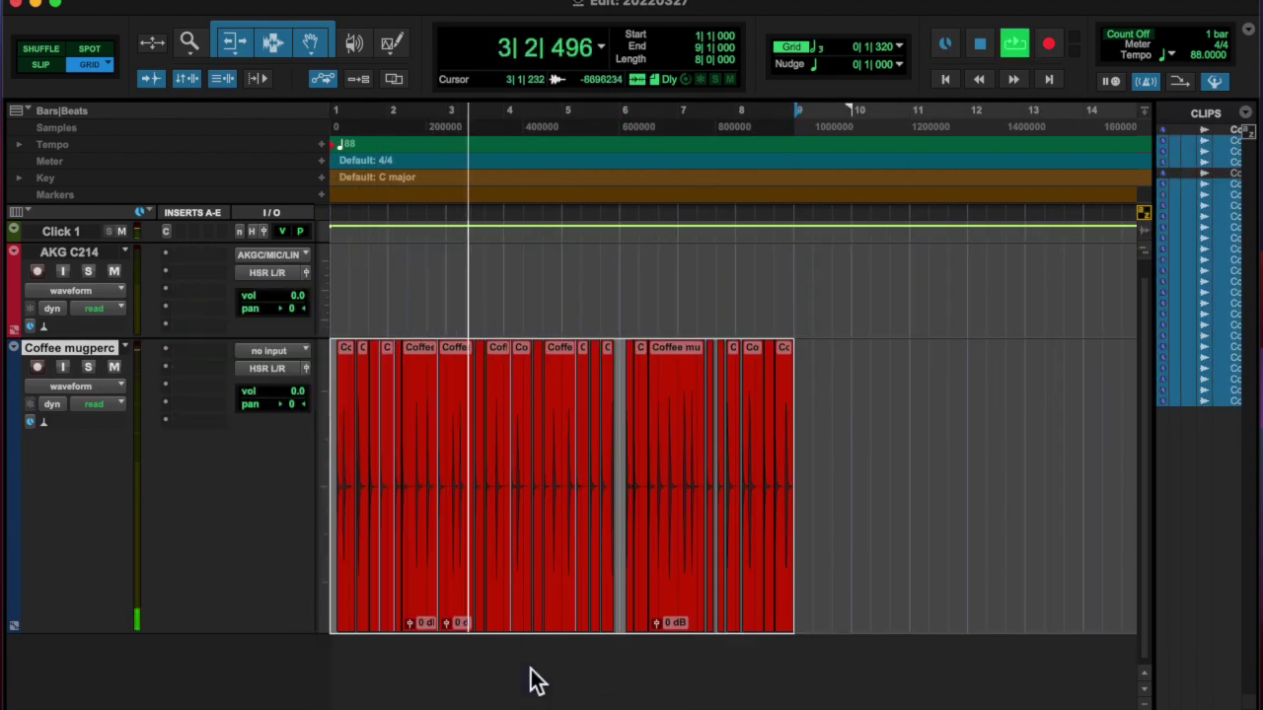
{"action": "left_click", "coordinate": [197, 350]}
{"action": "left_click", "coordinate": [173, 368]}
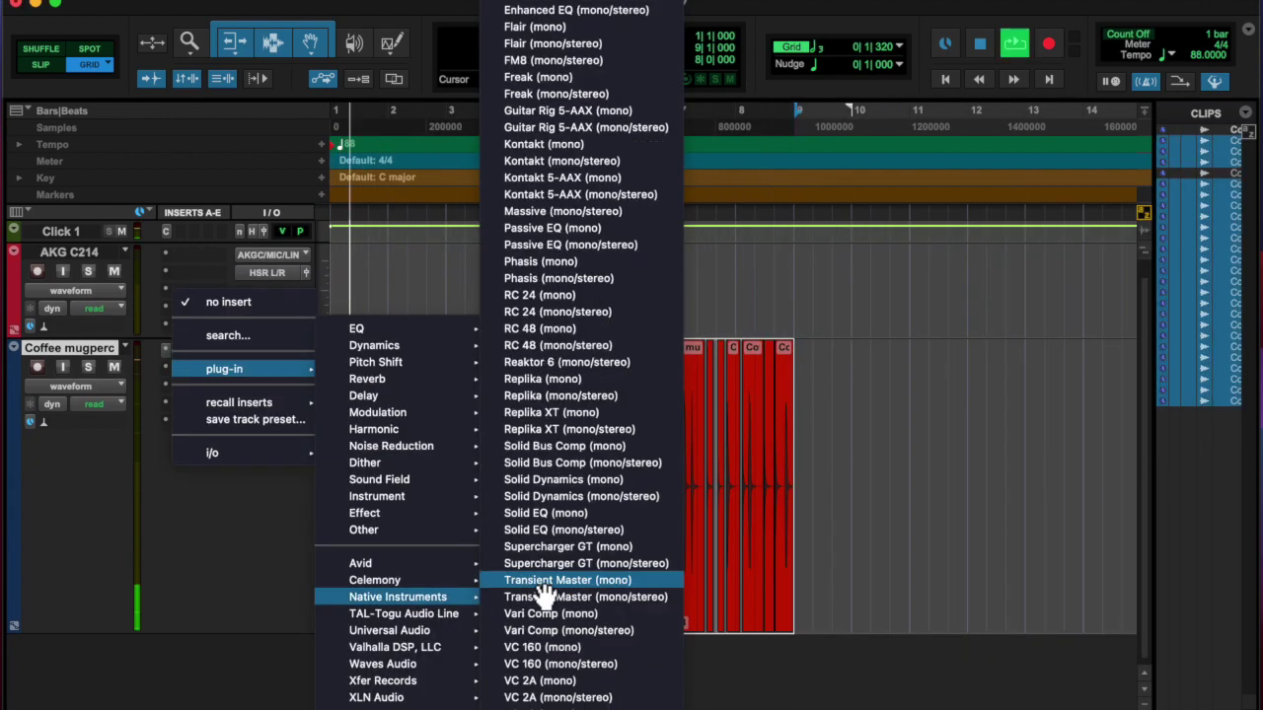
{"action": "left_click", "coordinate": [544, 595]}
{"action": "key", "text": "ctrl+w"}
{"action": "key", "text": "t"}
{"action": "left_click", "coordinate": [891, 472]}
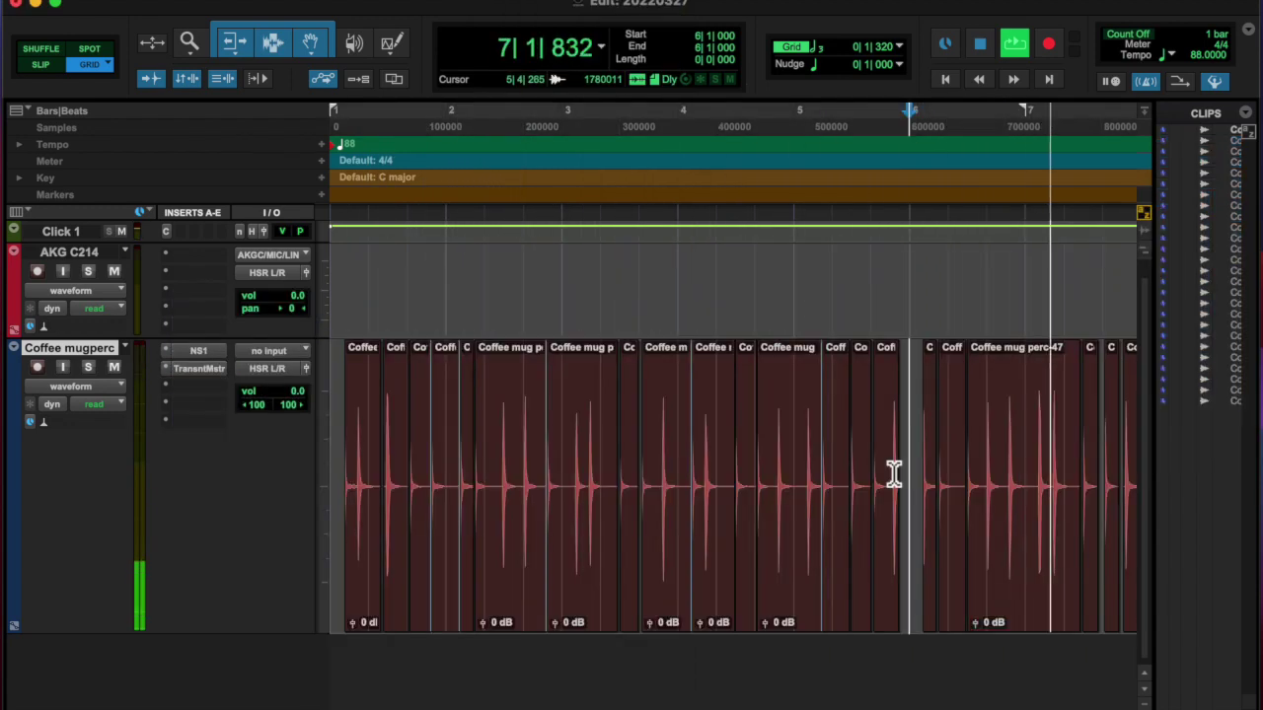